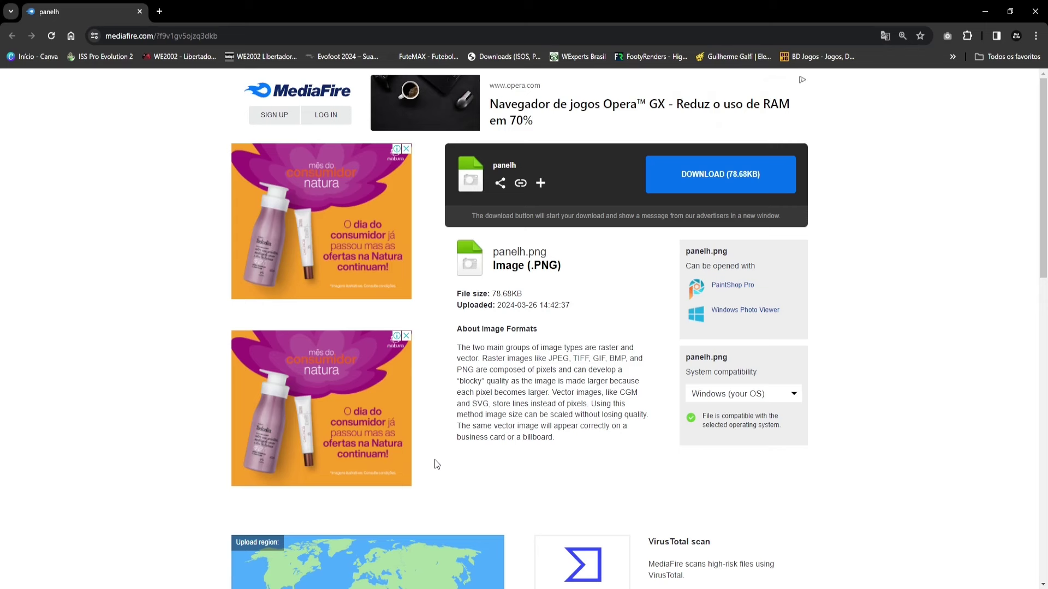
# - Download panelh.png from the MediaFire page and close the advertising pop-up window
pyautogui.scroll(-1, 435, 431)
pyautogui.scroll(1, 439, 434)
pyautogui.click(706, 178)
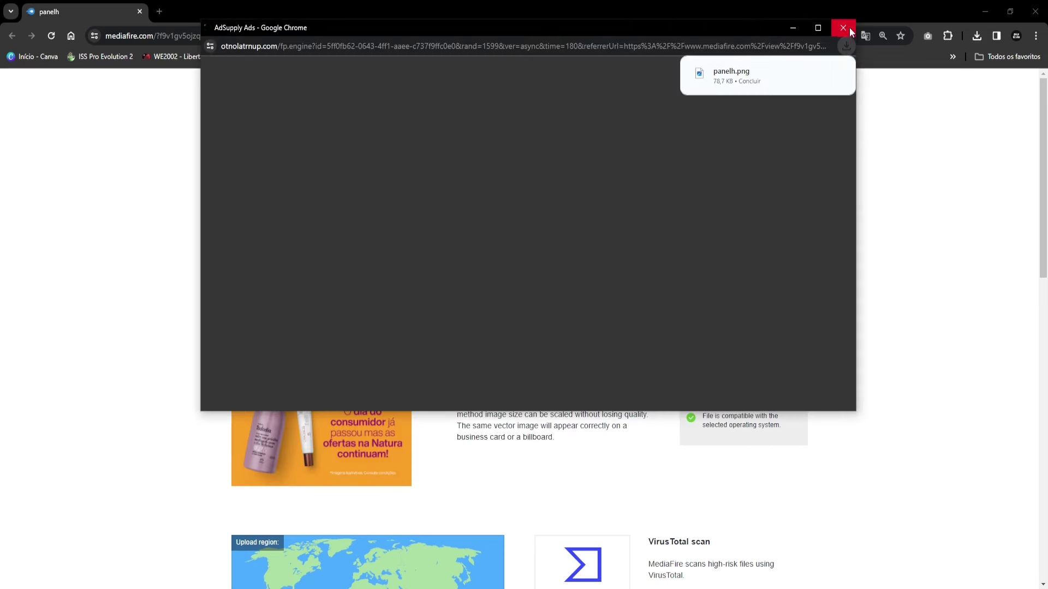
pyautogui.click(844, 28)
pyautogui.click(977, 36)
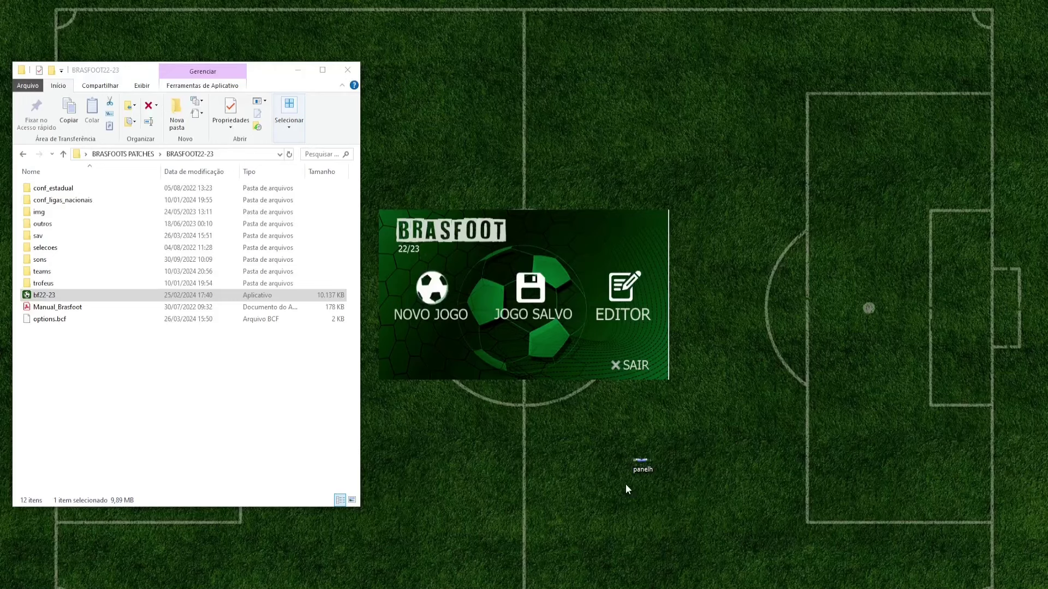
# - Move the panelh image from the desktop into the BRASFOOT22-23 folder by cutting and pasting it
pyautogui.rightClick(636, 455)
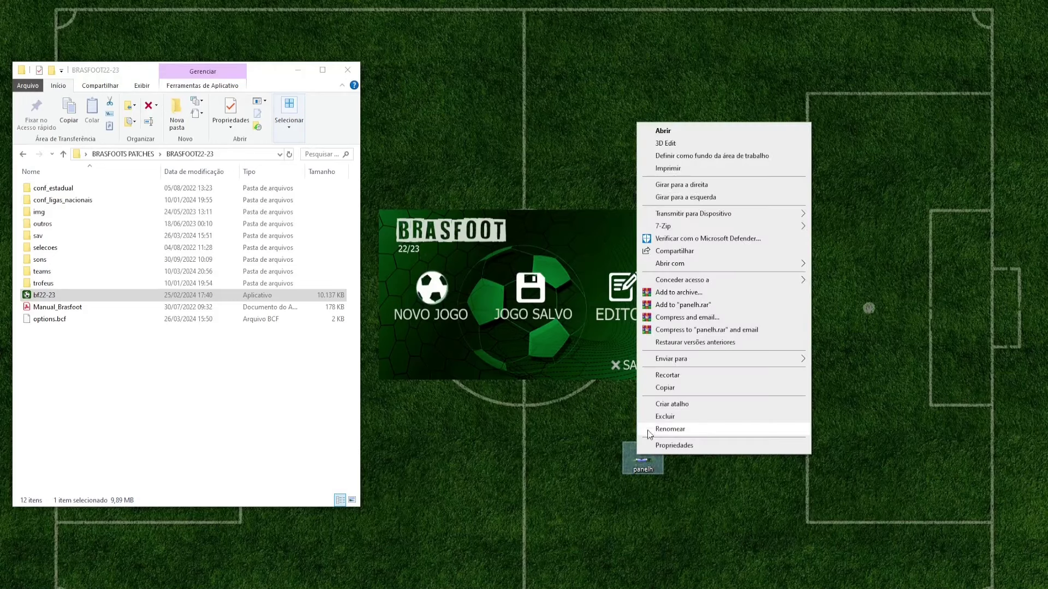
pyautogui.click(662, 376)
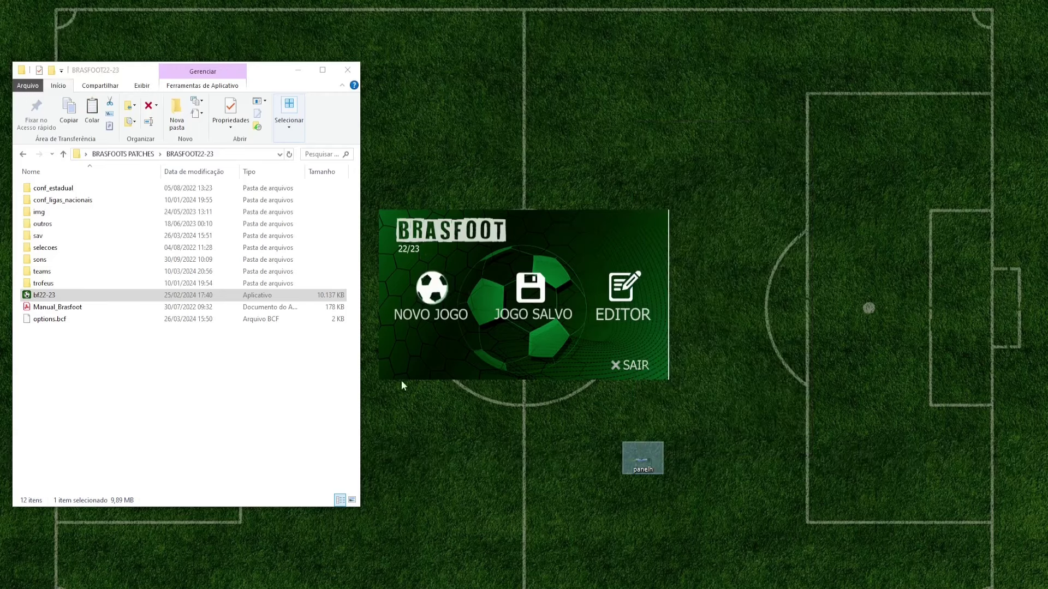
pyautogui.click(93, 361)
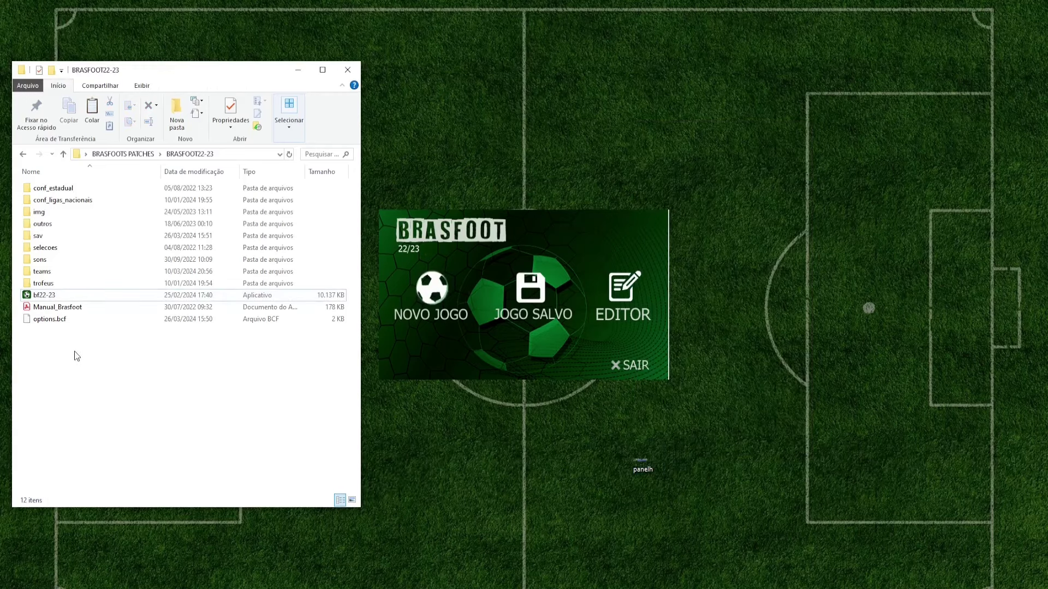
pyautogui.rightClick(74, 352)
pyautogui.click(101, 431)
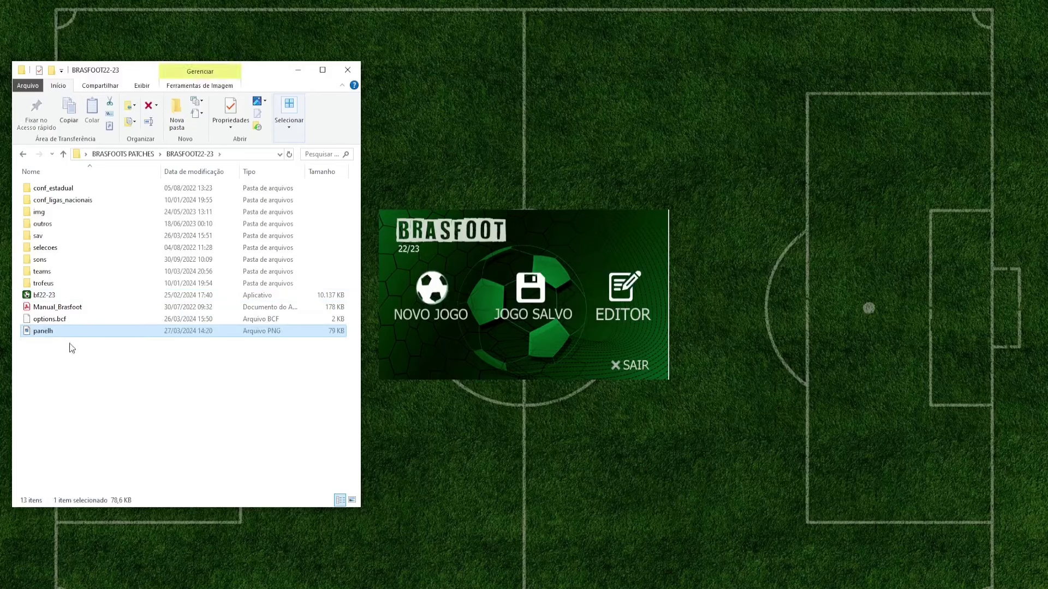
pyautogui.click(52, 332)
pyautogui.click(77, 333)
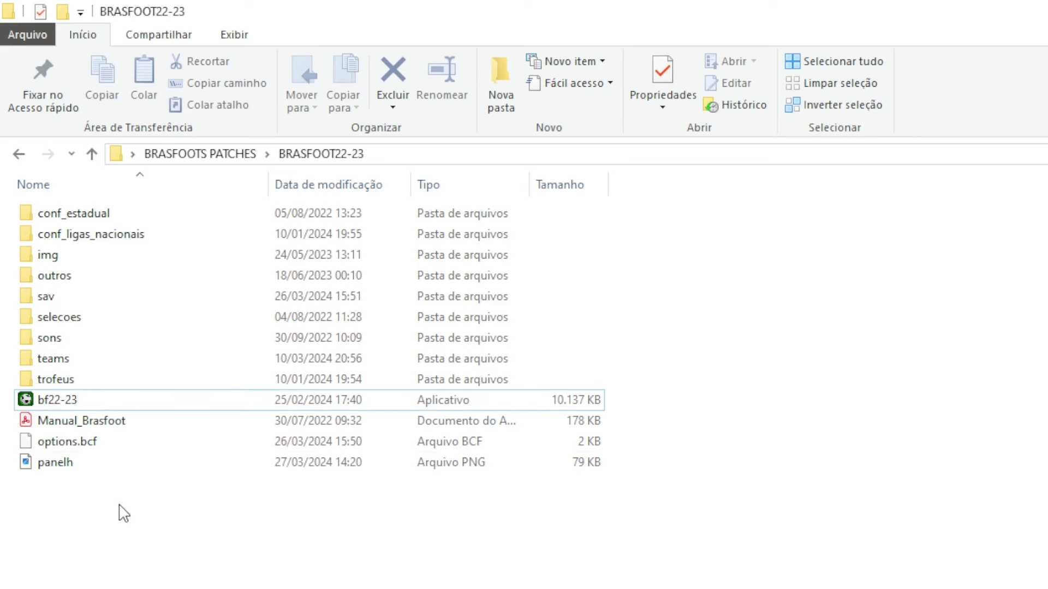
# - Open the bf22-23 application as a compressed archive with 7-Zip
pyautogui.click(88, 402)
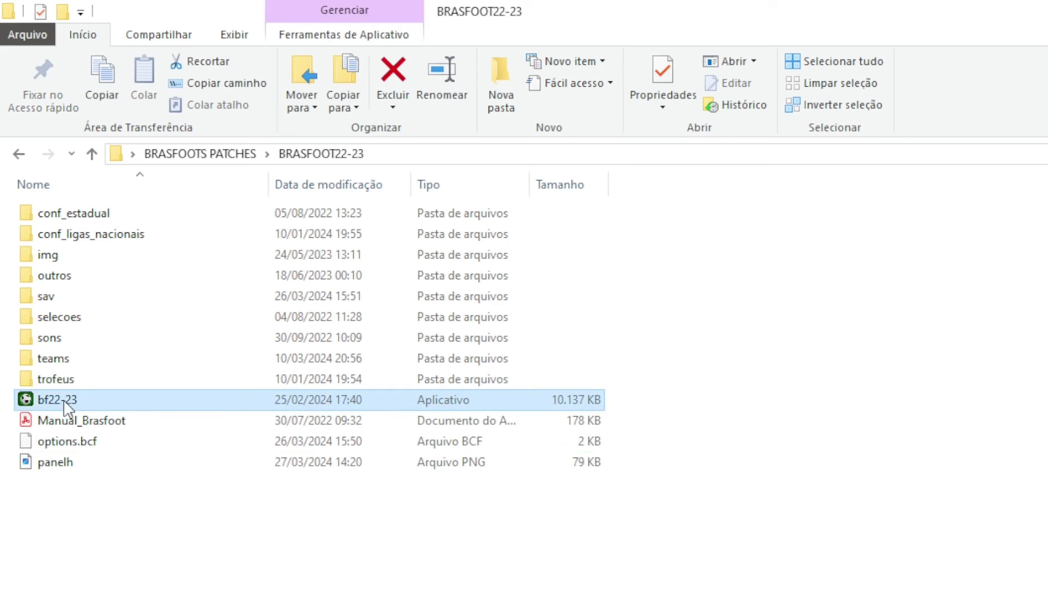
pyautogui.rightClick(105, 402)
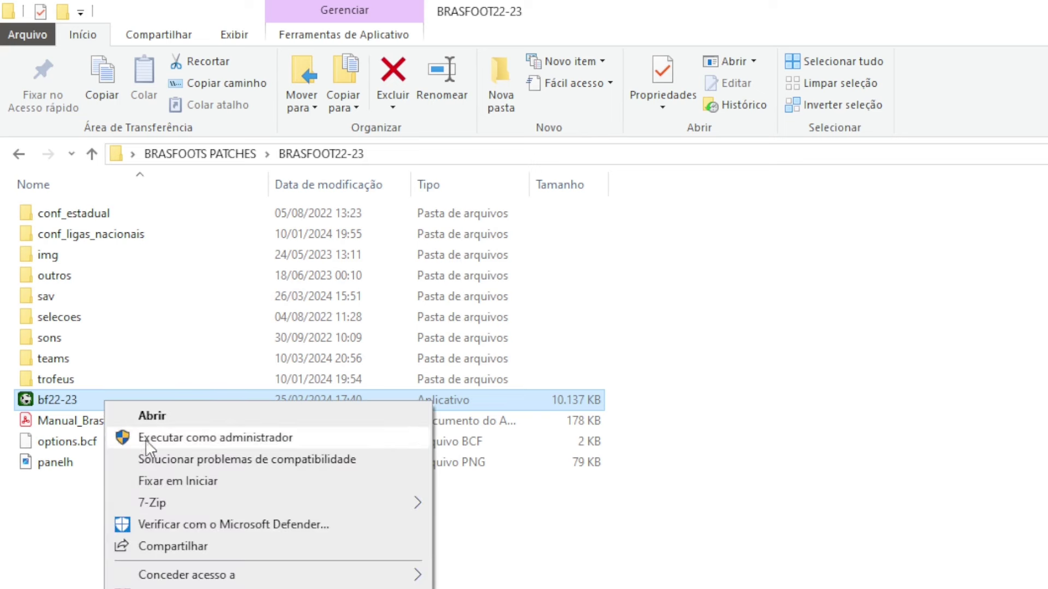
pyautogui.moveTo(162, 503)
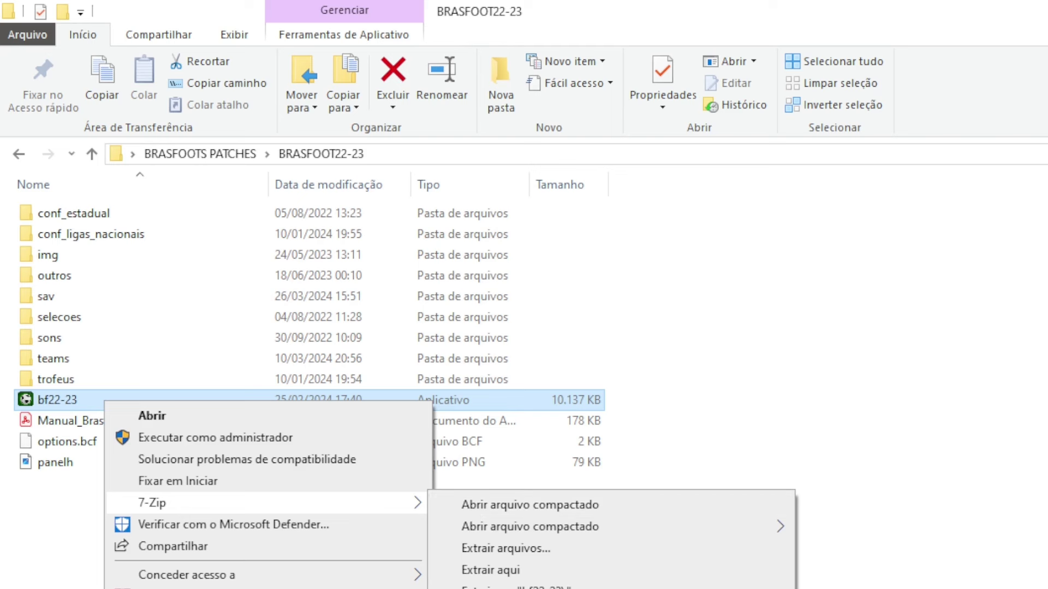
pyautogui.click(502, 507)
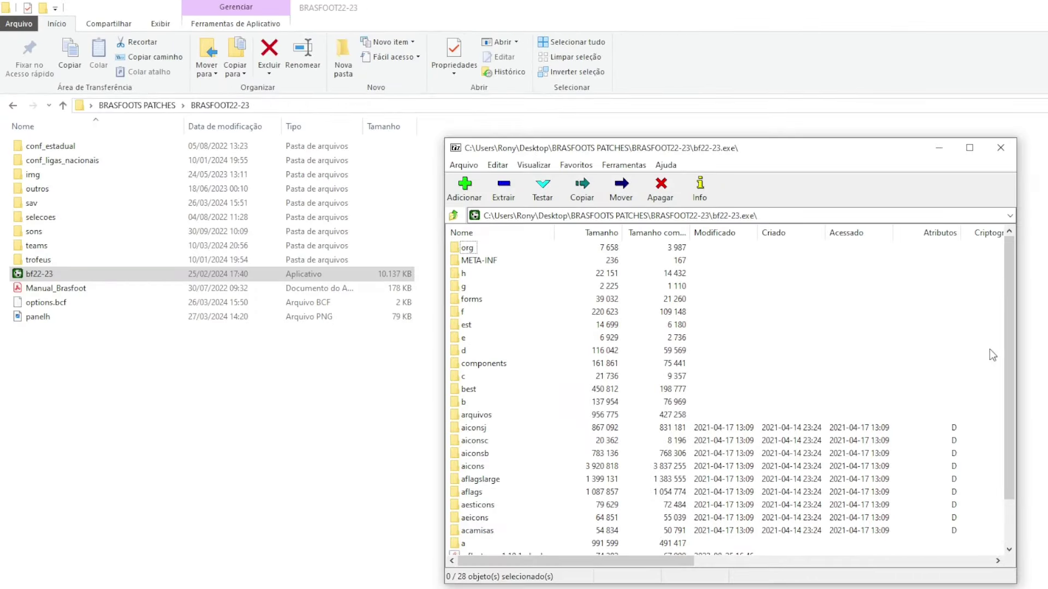
# - Find and open the aiconsj folder inside the bf22-23.exe archive
pyautogui.moveTo(1007, 352); pyautogui.dragTo(1004, 405)
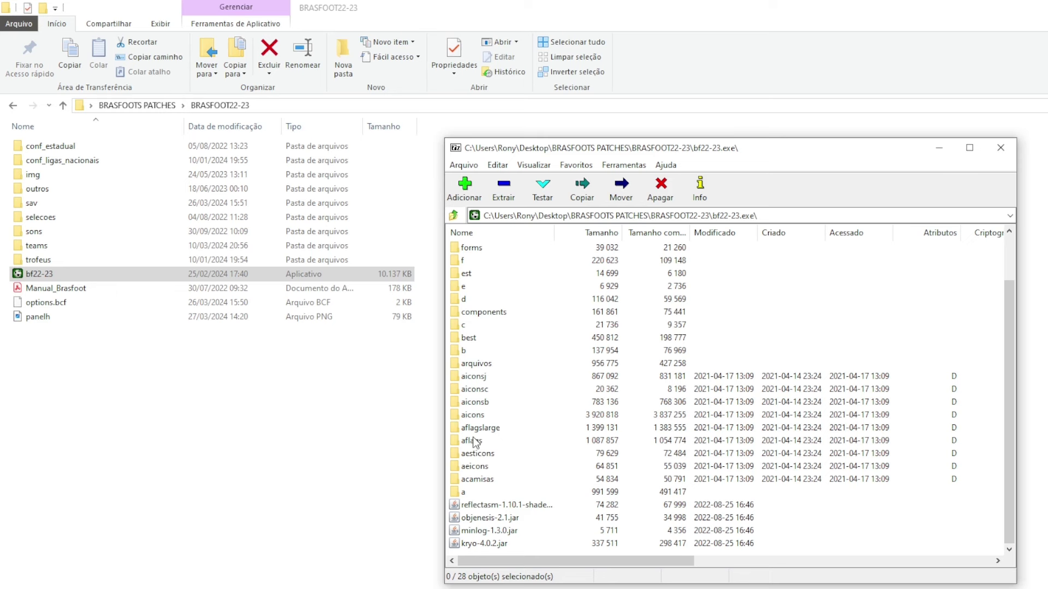
pyautogui.click(483, 518)
pyautogui.click(486, 543)
pyautogui.click(484, 467)
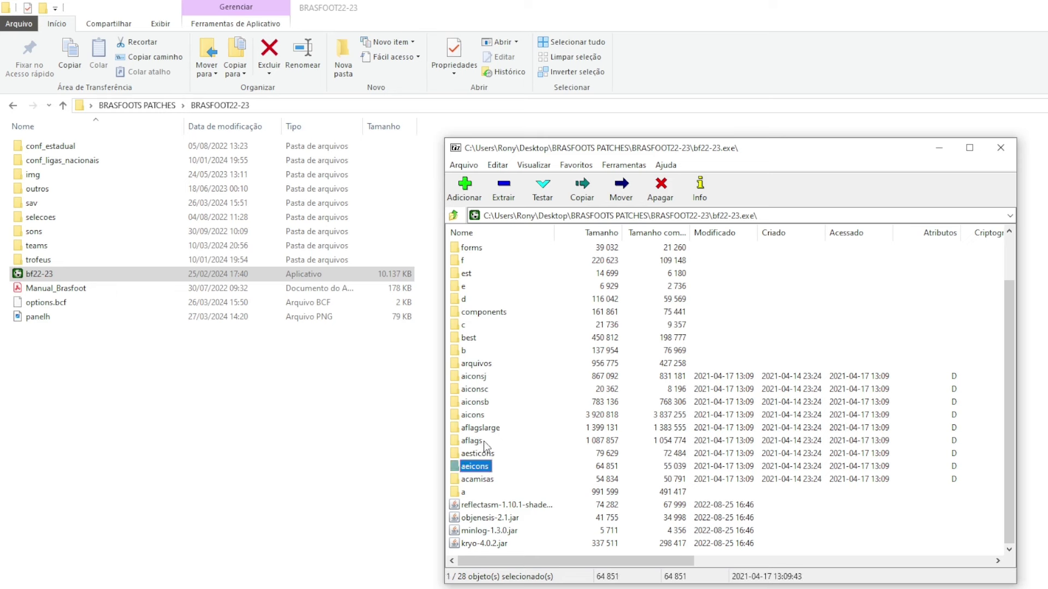
pyautogui.click(483, 440)
pyautogui.click(483, 428)
pyautogui.click(483, 389)
pyautogui.click(483, 376)
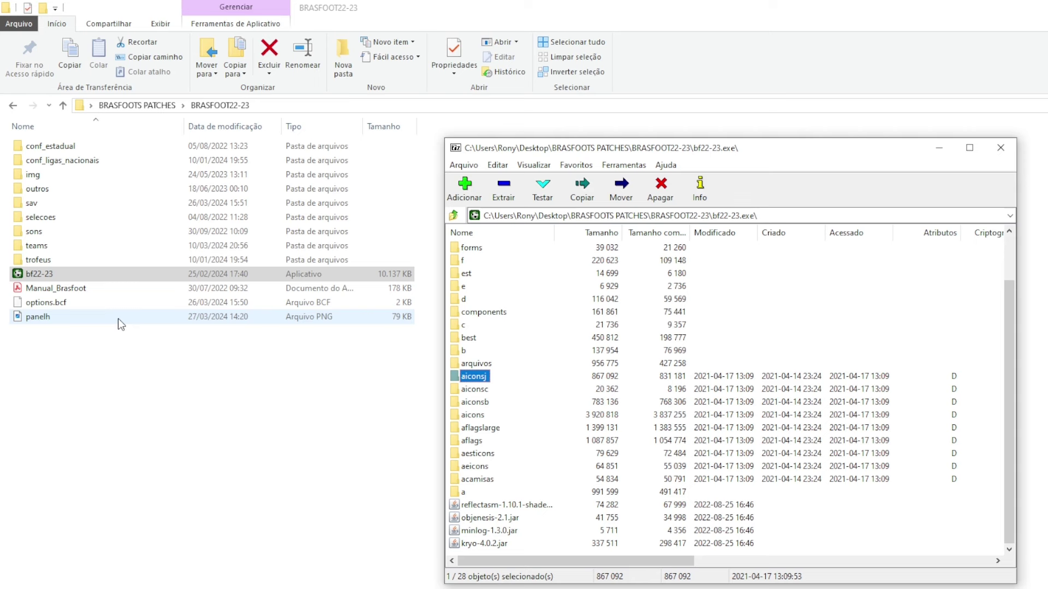
pyautogui.click(476, 390)
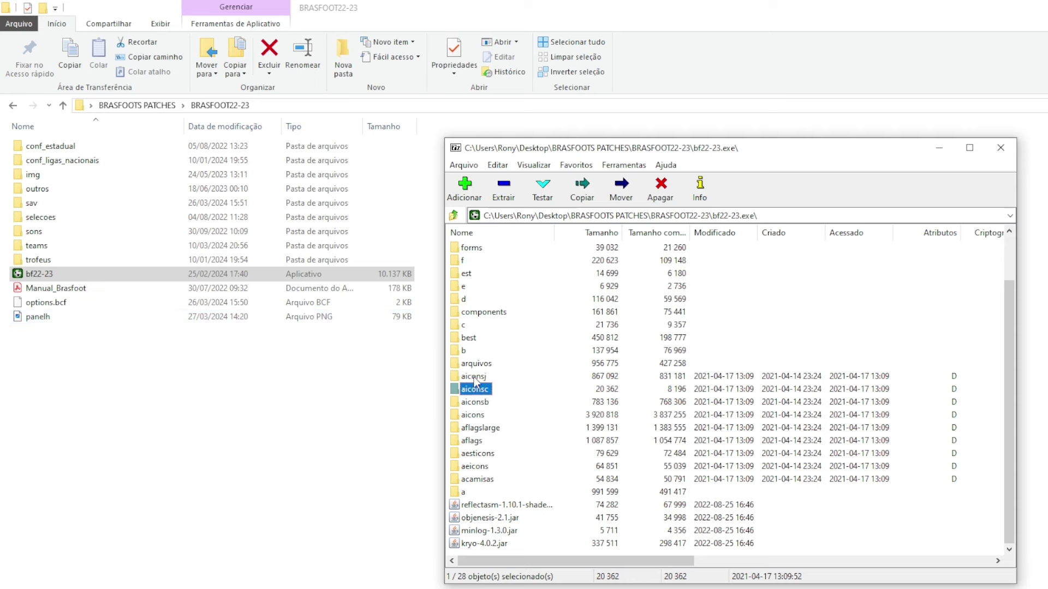
pyautogui.click(475, 377)
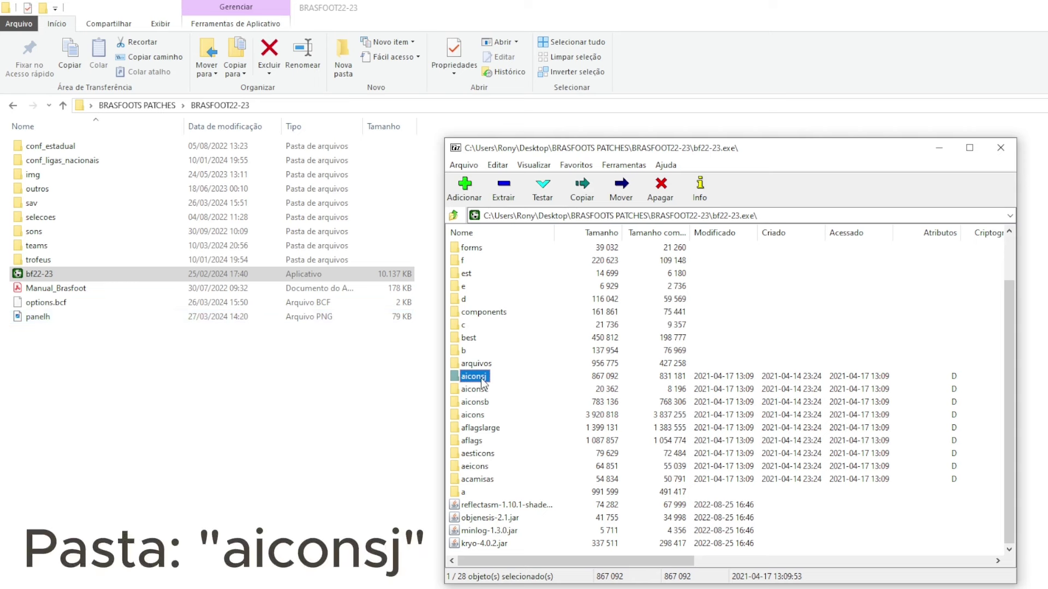
pyautogui.doubleClick(474, 377)
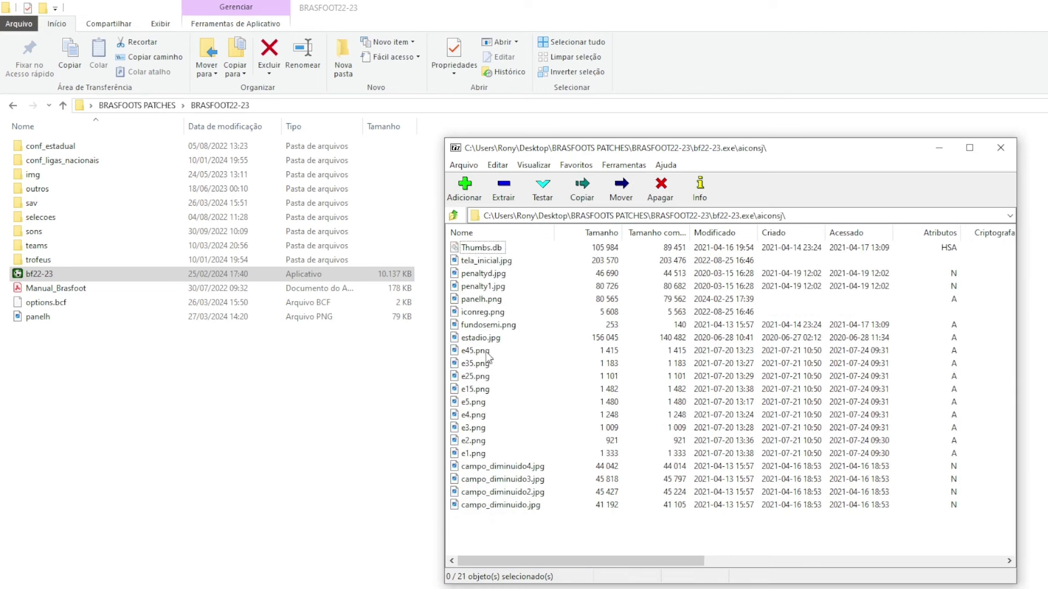
# - Locate the existing panelh.png in aiconsj and go back to the archive's root folder
pyautogui.click(487, 301)
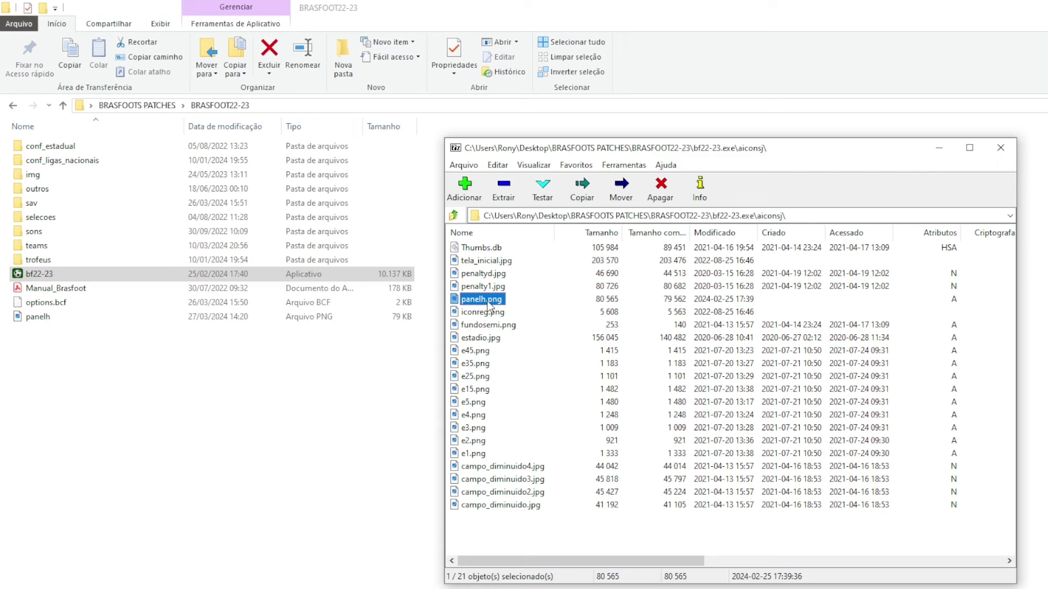
pyautogui.click(453, 215)
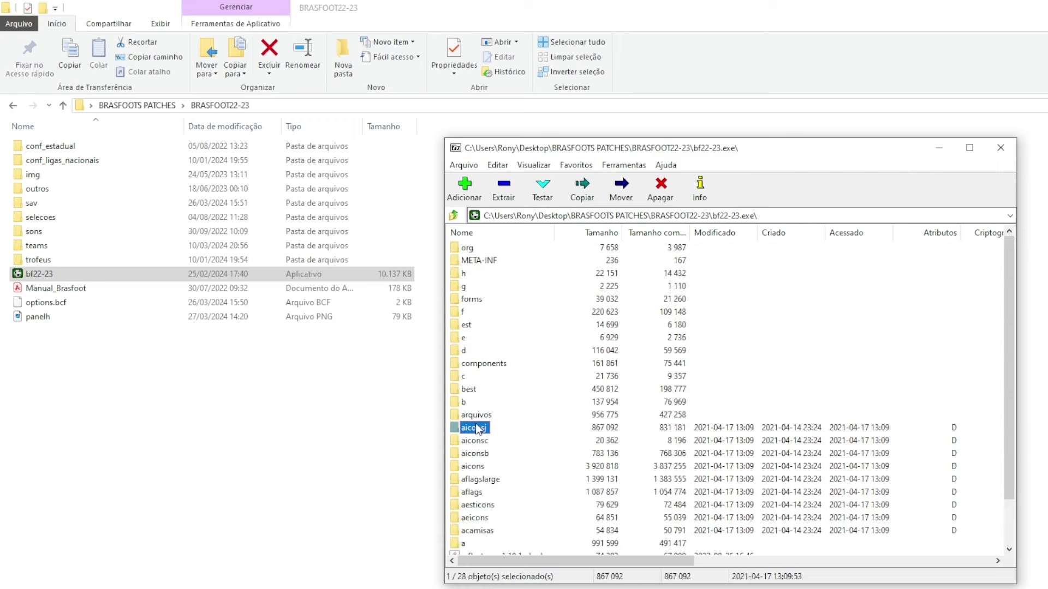
pyautogui.scroll(-2, 478, 430)
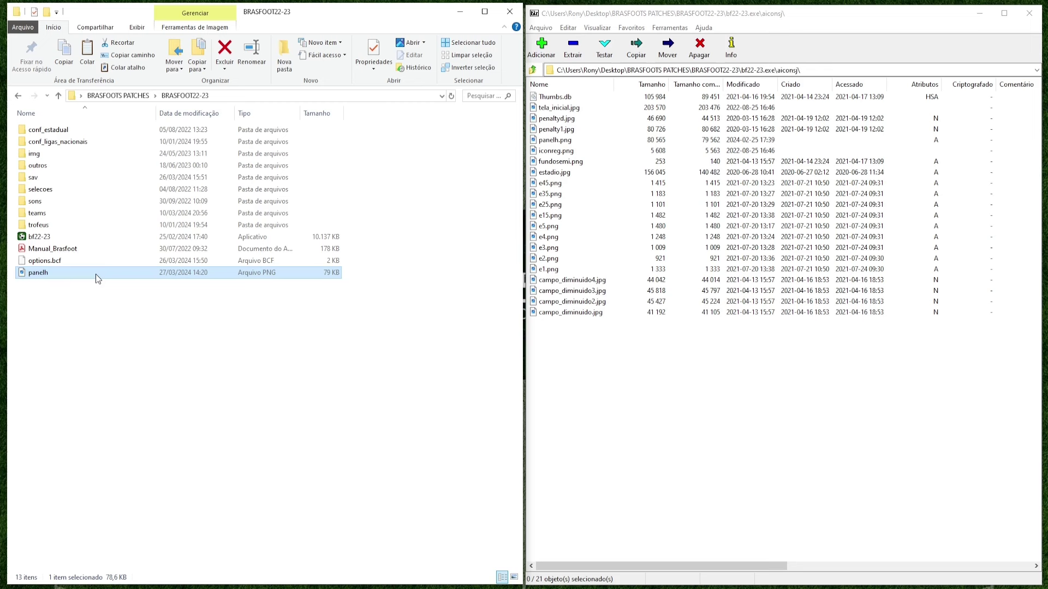
# - Try to copy the panelh image from the BRASFOOT22-23 folder into the archive's aiconsj folder
pyautogui.moveTo(96, 274); pyautogui.dragTo(581, 376)
pyautogui.moveTo(580, 369); pyautogui.dragTo(603, 395)
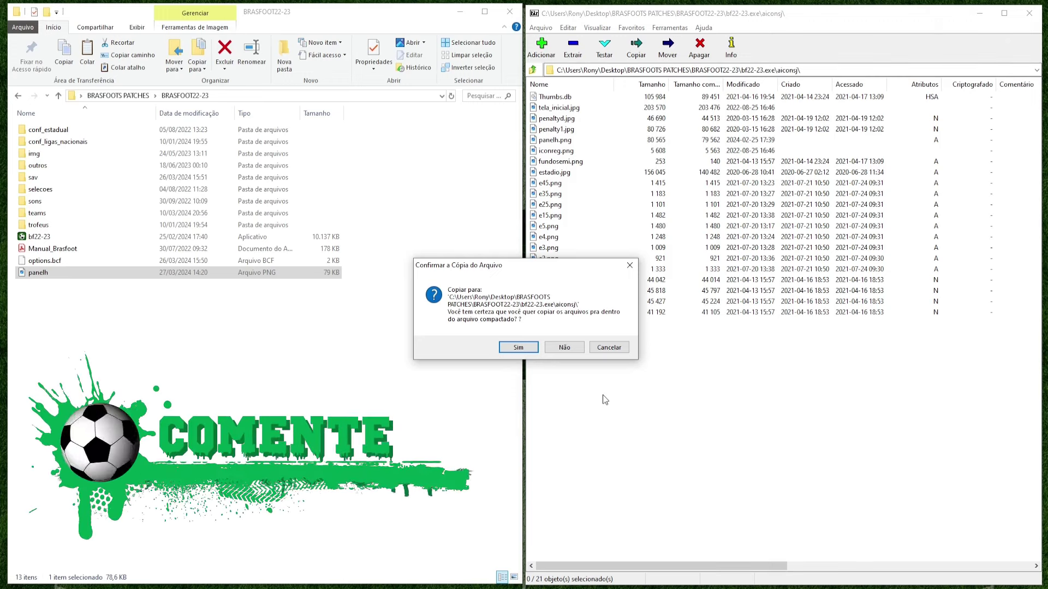
pyautogui.click(528, 349)
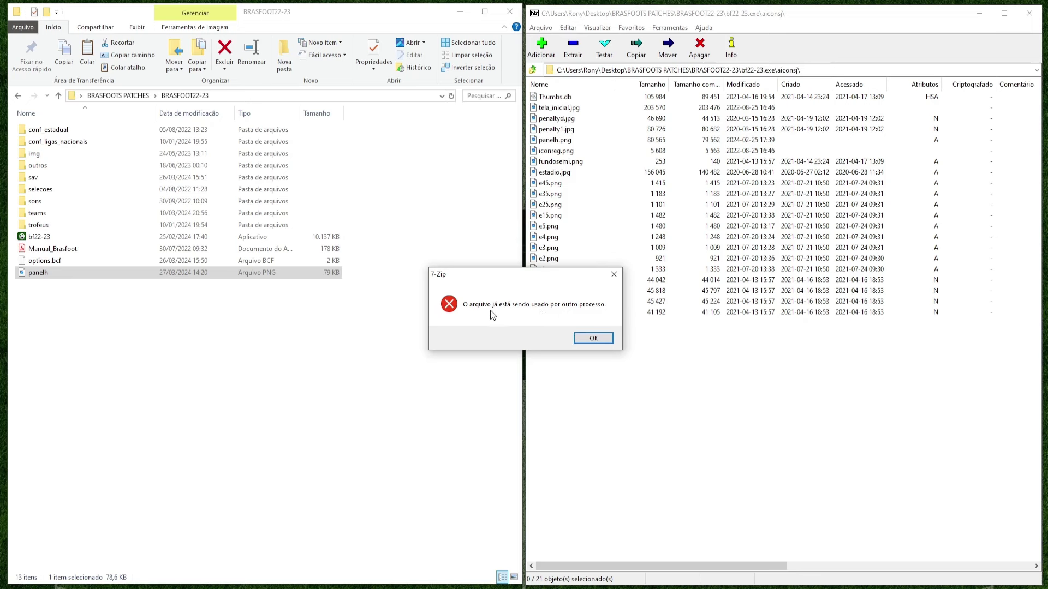
pyautogui.click(593, 339)
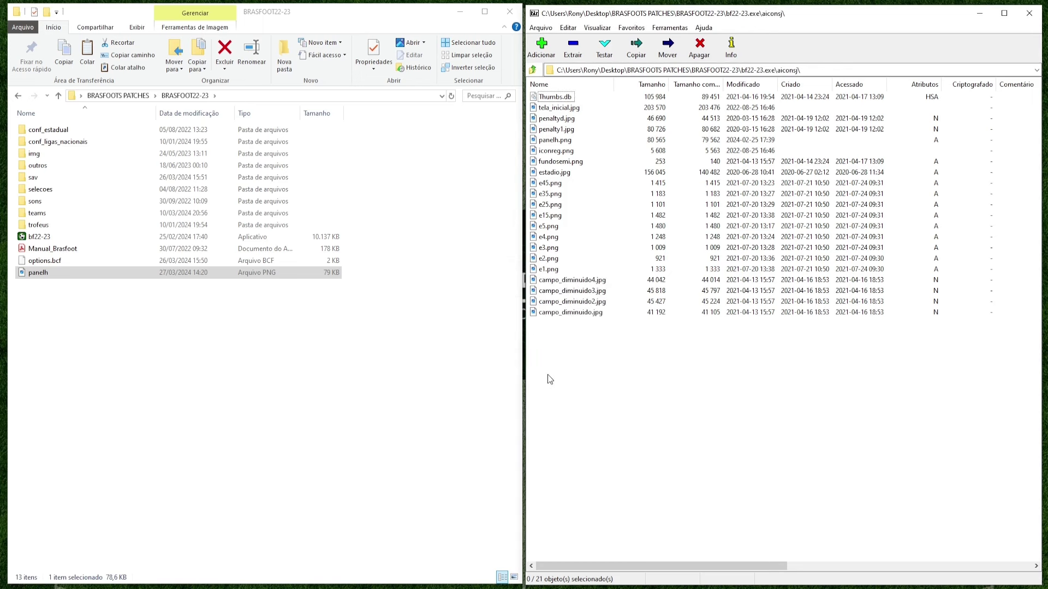